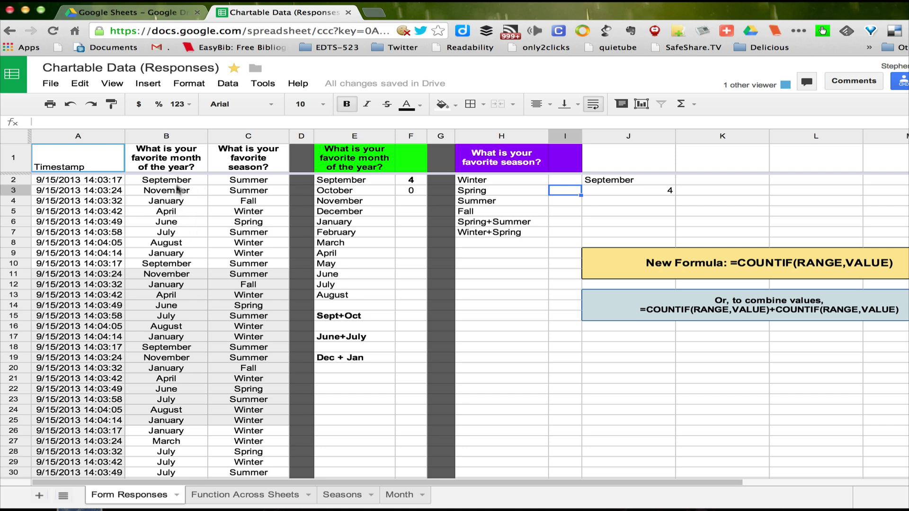
# - Compare the month data on the Form Responses sheet with the response table on the Function Across Sheets sheet
pyautogui.click(158, 182)
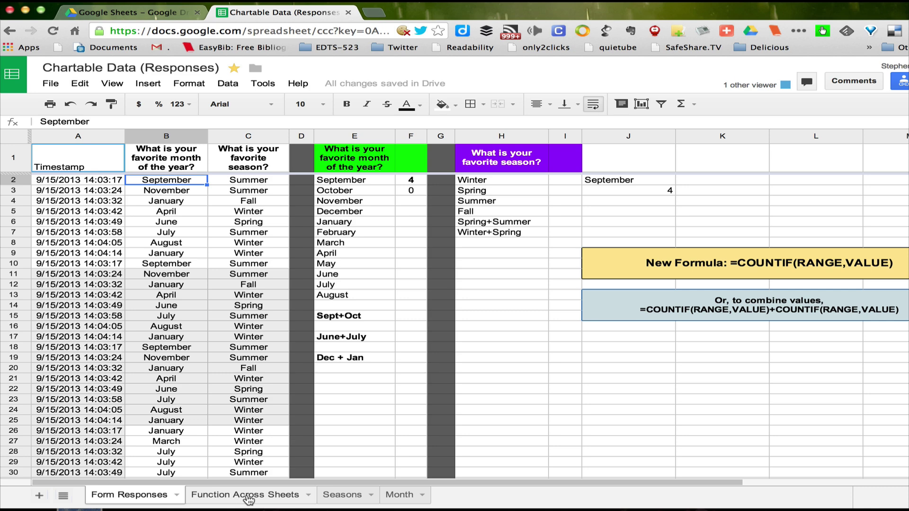
pyautogui.click(248, 497)
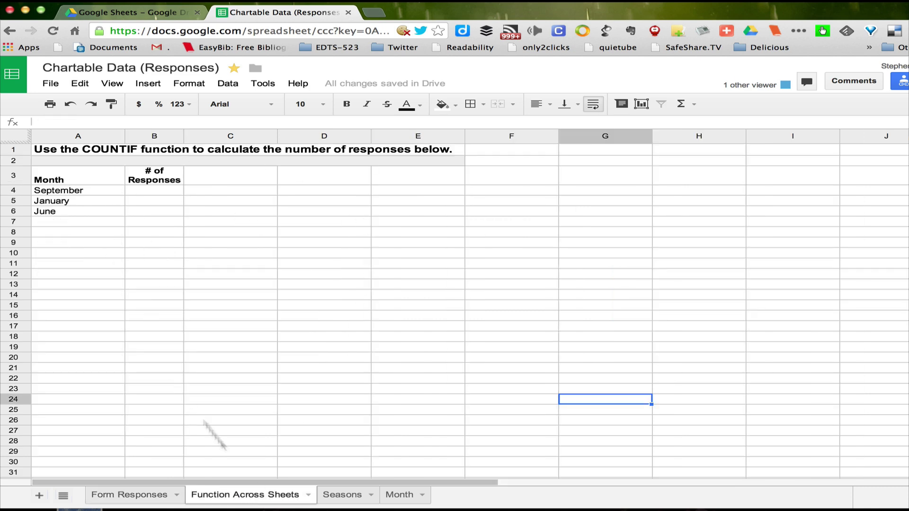
pyautogui.click(160, 494)
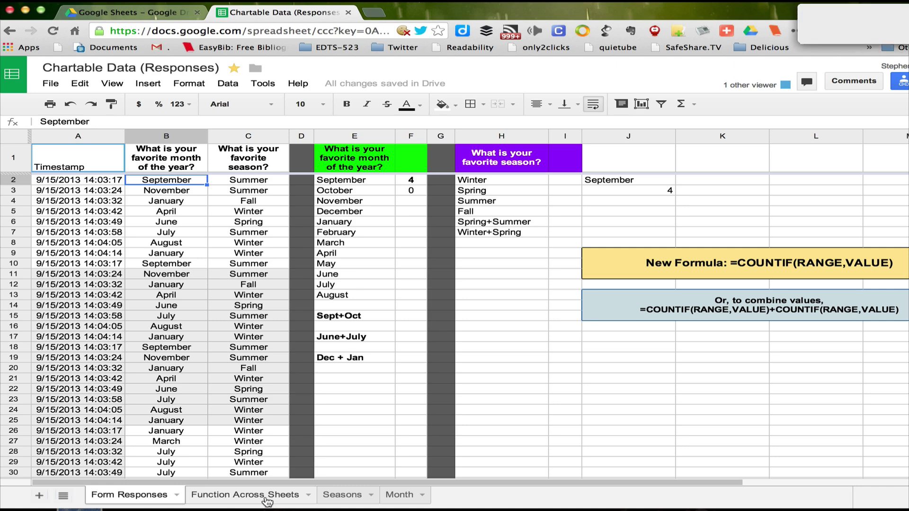
pyautogui.click(267, 497)
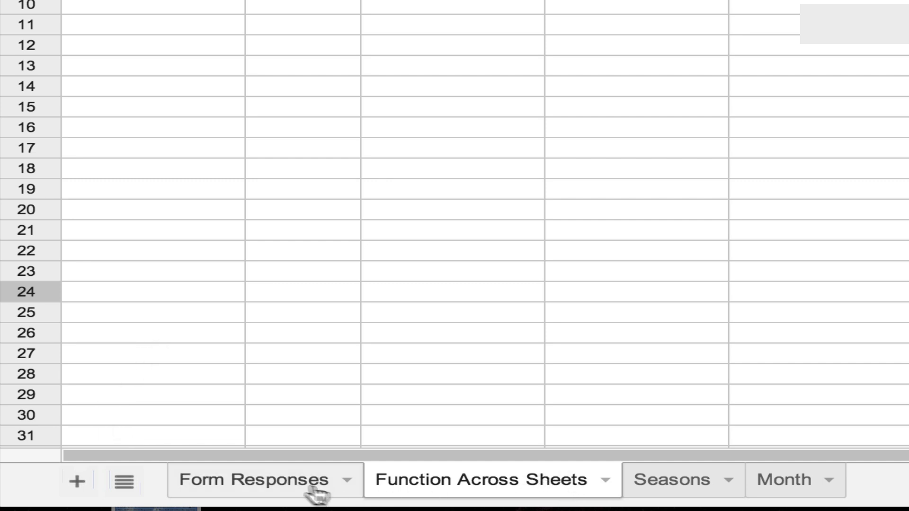
pyautogui.click(294, 490)
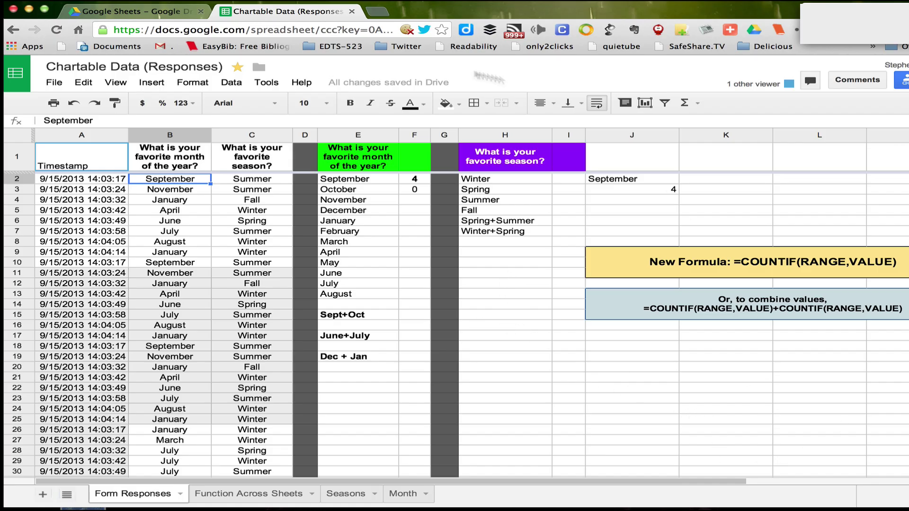
pyautogui.click(245, 494)
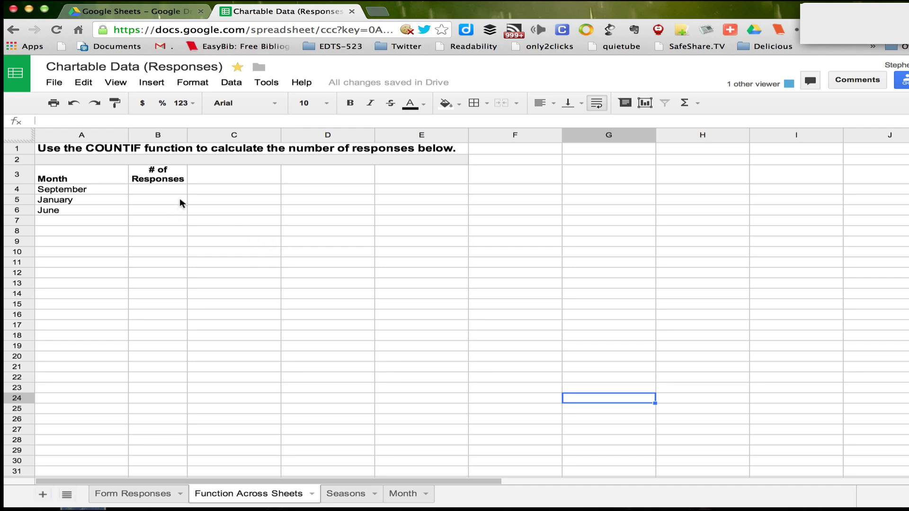
# - Start a COUNTIF formula in cell B4, the September response count on the Function Across Sheets sheet
pyautogui.click(156, 188)
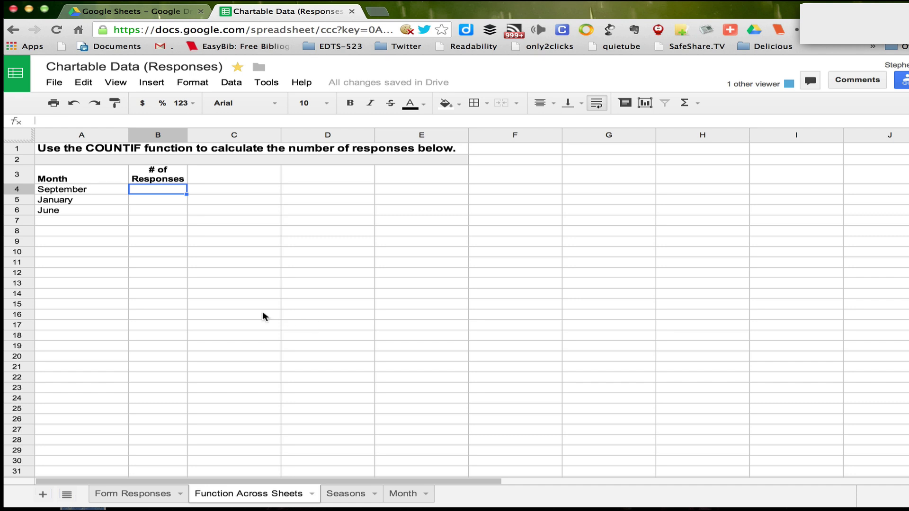
pyautogui.moveTo(219, 508)
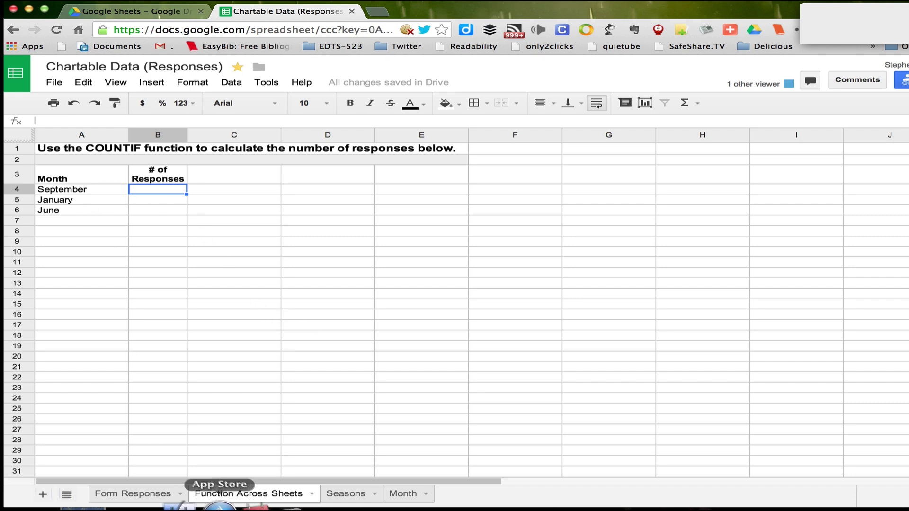
pyautogui.click(142, 496)
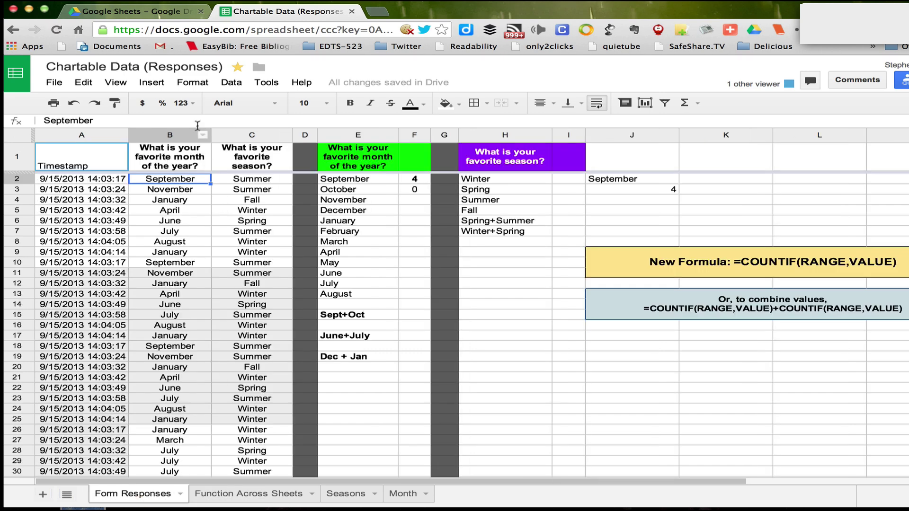
pyautogui.moveTo(193, 495)
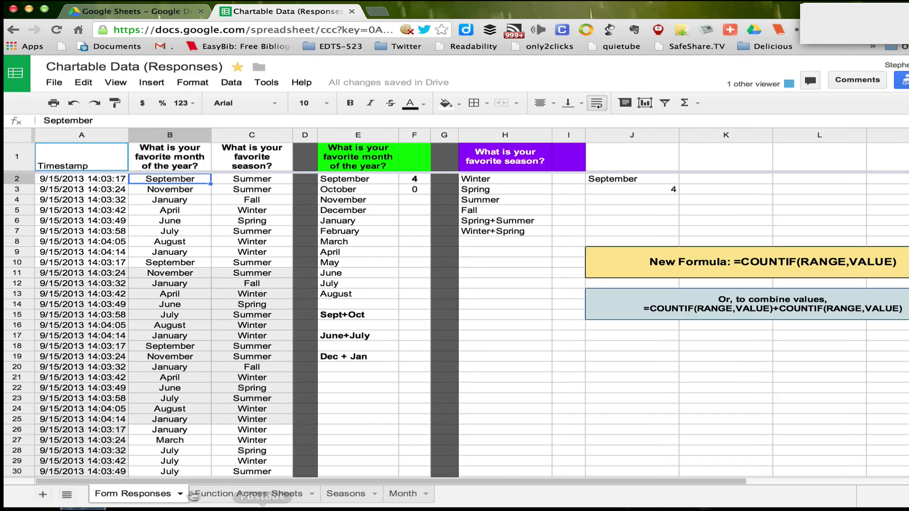
pyautogui.click(239, 494)
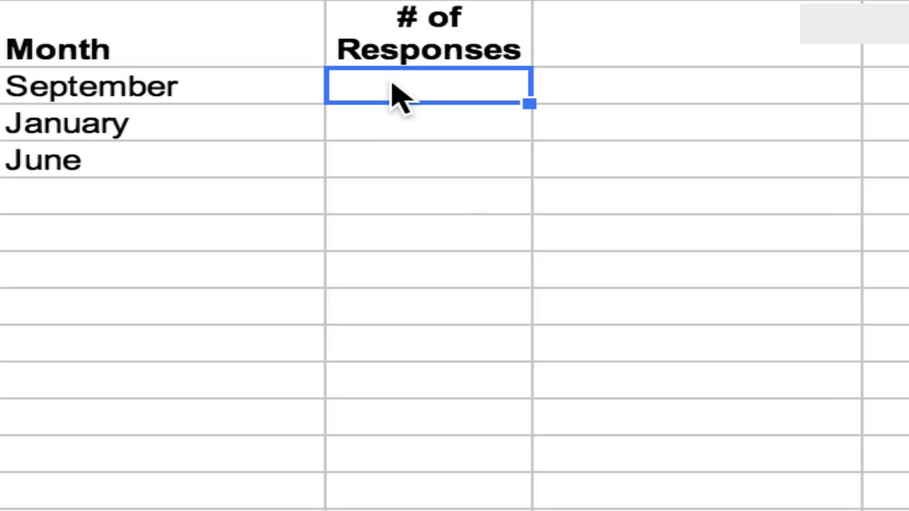
pyautogui.write('=')
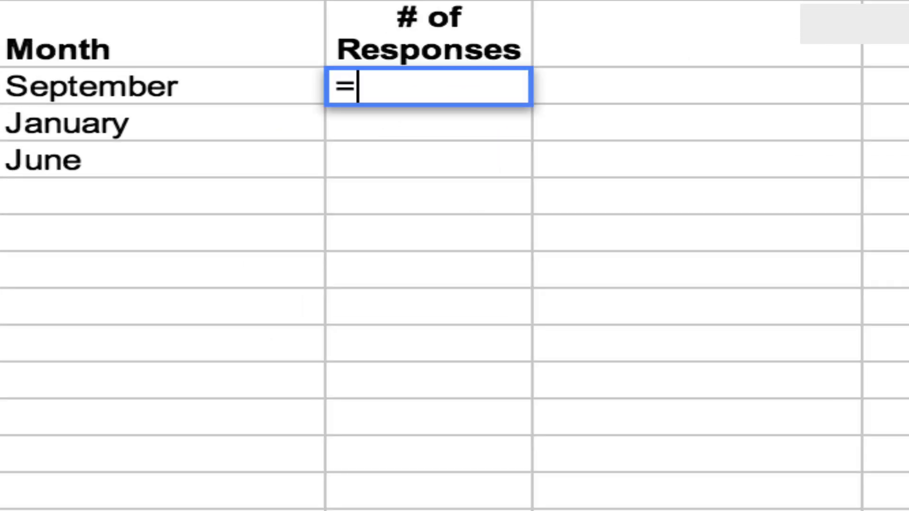
pyautogui.write('count')
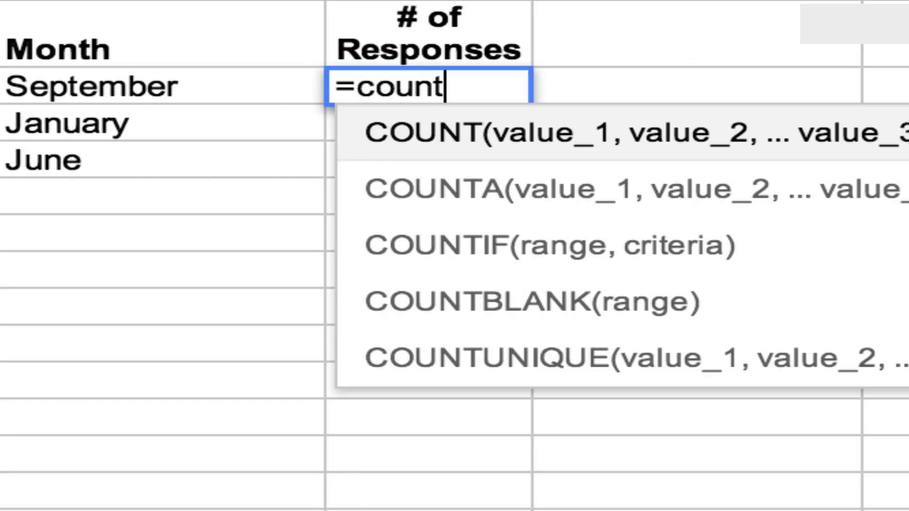
pyautogui.click(466, 247)
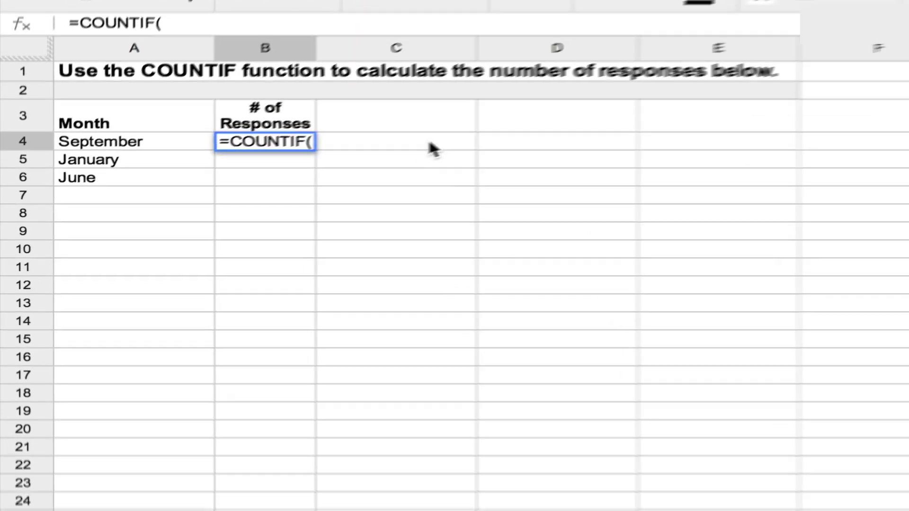
pyautogui.moveTo(247, 192); pyautogui.dragTo(291, 224)
pyautogui.moveTo(505, 204); pyautogui.dragTo(906, 504)
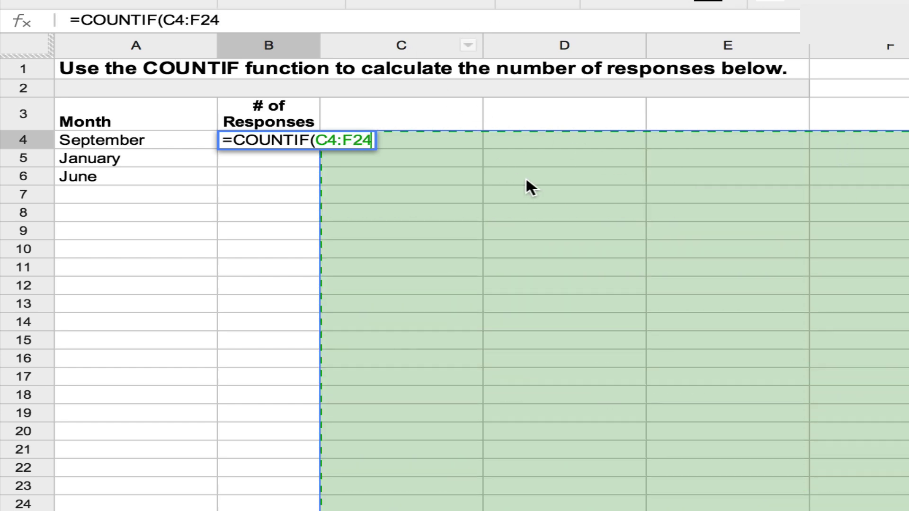
pyautogui.press('BackSpace')
pyautogui.press('BackSpace')
pyautogui.press('BackSpace')
pyautogui.press('BackSpace')
pyautogui.press('BackSpace')
pyautogui.press('BackSpace')
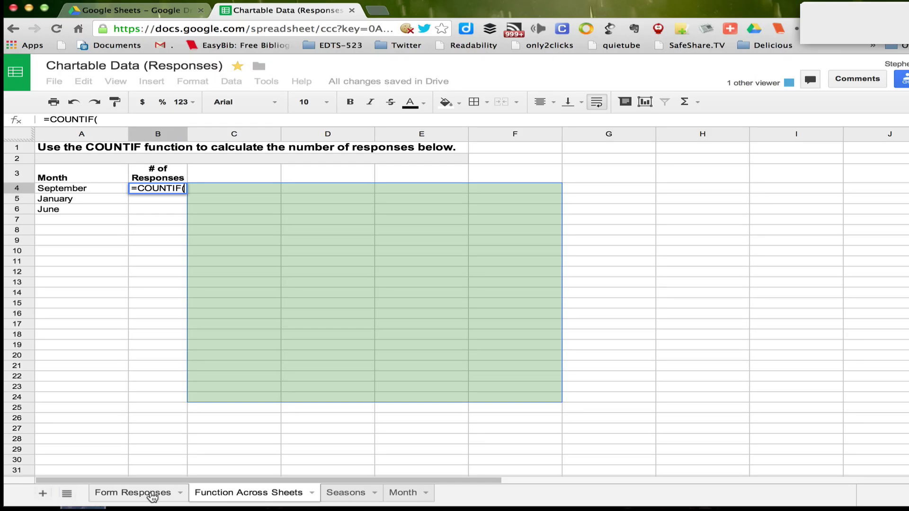
# - Set the COUNTIF range to the favorite month answers in B2:B72 of the Form Responses sheet
pyautogui.click(151, 494)
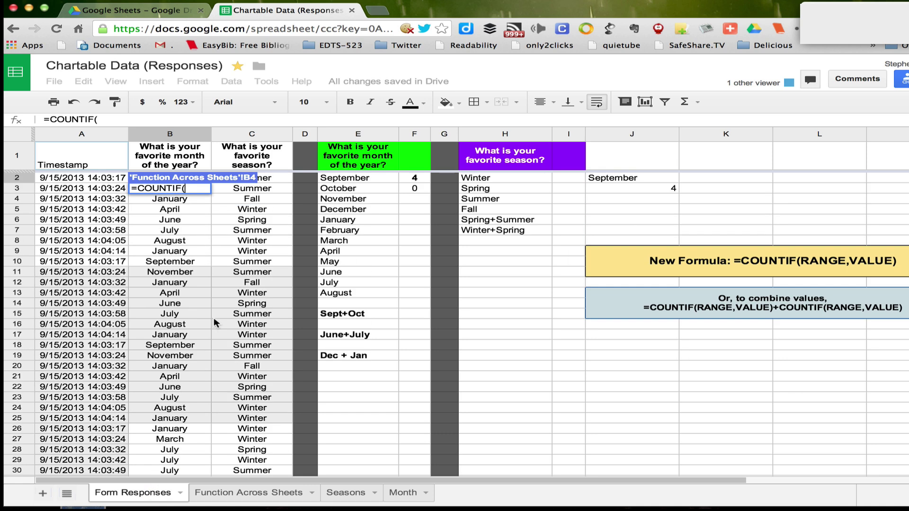
pyautogui.moveTo(182, 176); pyautogui.dragTo(154, 225)
pyautogui.click(154, 223)
pyautogui.scroll(-1, 176, 212)
pyautogui.scroll(1, 175, 199)
pyautogui.scroll(-15, 167, 284)
pyautogui.scroll(5, 171, 284)
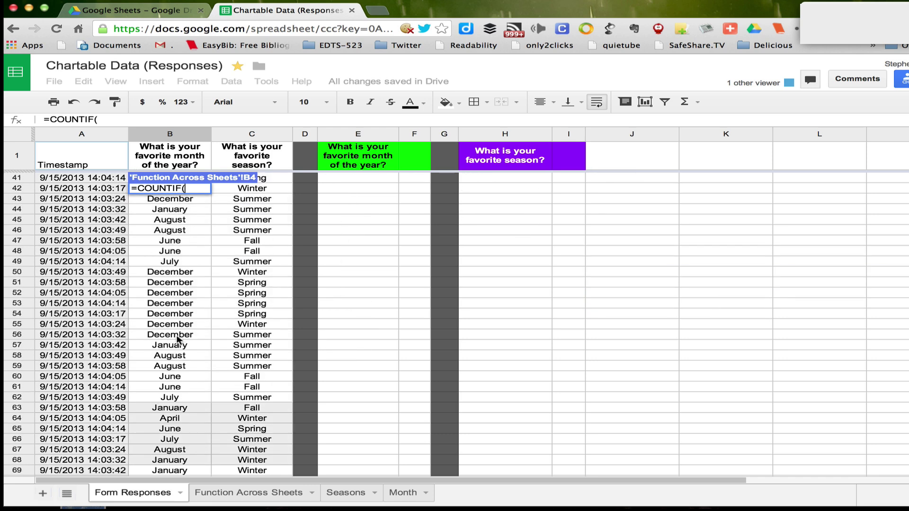
pyautogui.scroll(-2, 173, 340)
pyautogui.moveTo(171, 442); pyautogui.dragTo(184, 155)
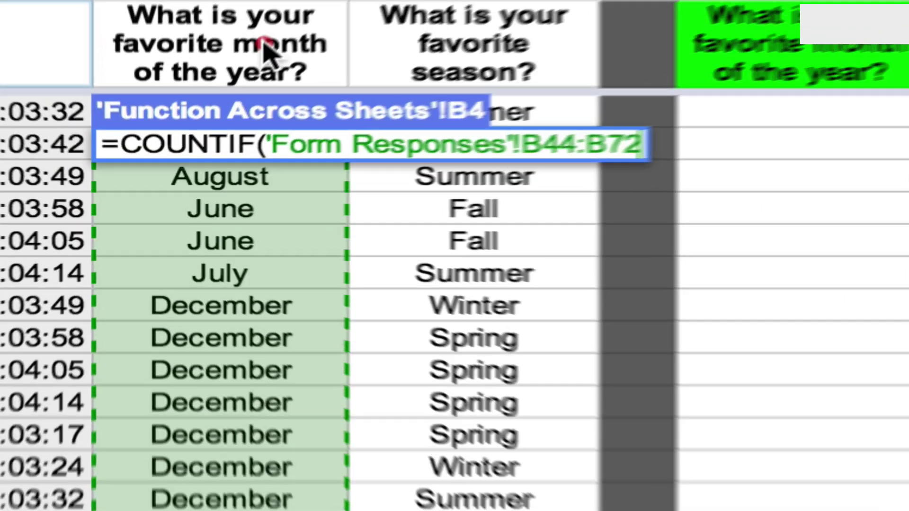
pyautogui.moveTo(263, 47)
pyautogui.mouseDown()
pyautogui.moveTo(265, 40)
pyautogui.moveTo(193, 111)
pyautogui.mouseUp()
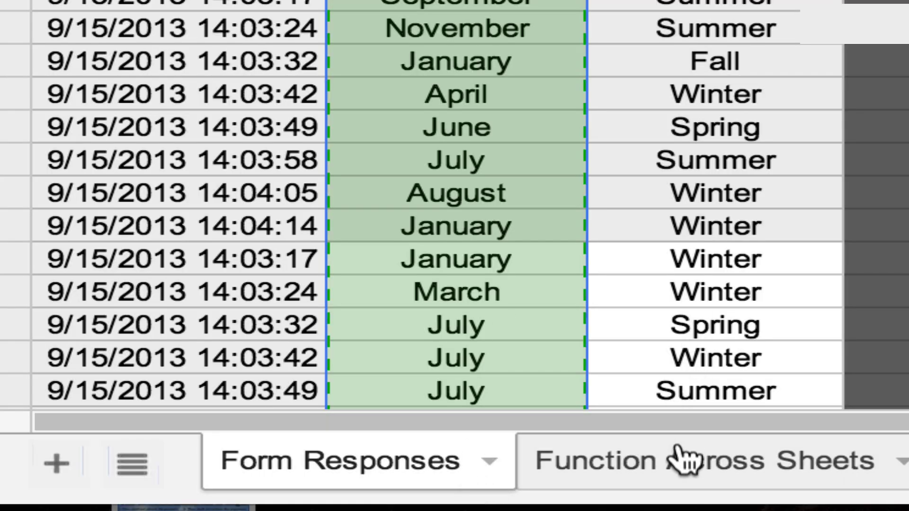
# - Add the September entry 'Form Responses'!B10 as the COUNTIF criterion, close the formula and enter it
pyautogui.click(687, 466)
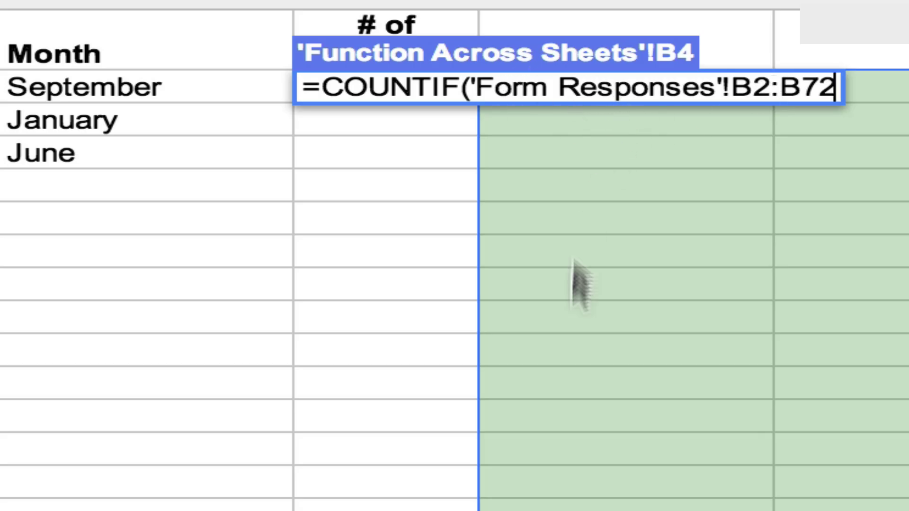
pyautogui.write(',')
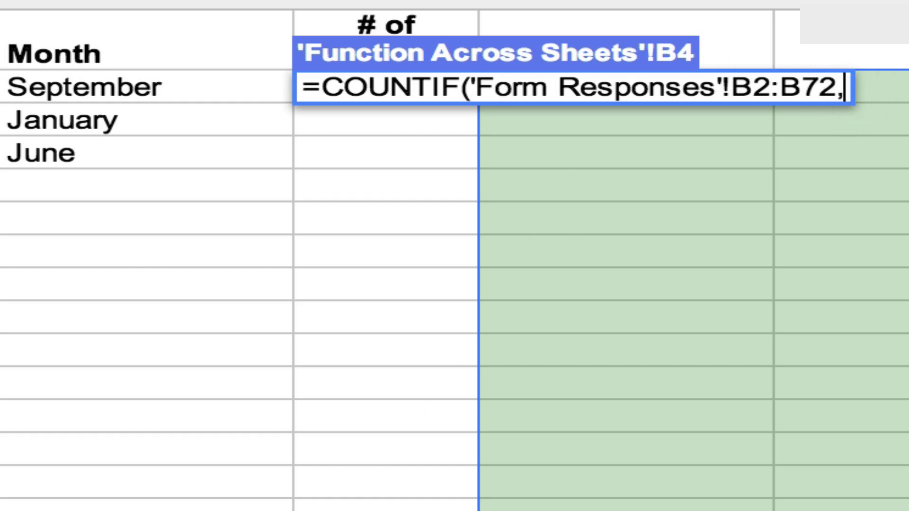
pyautogui.hotkey('ctrl', 'shift', 'pagedown')
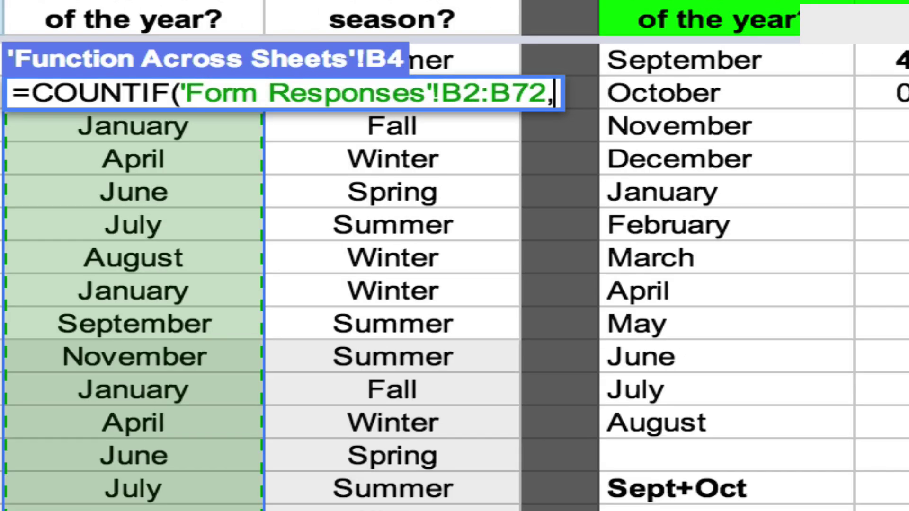
pyautogui.click(147, 329)
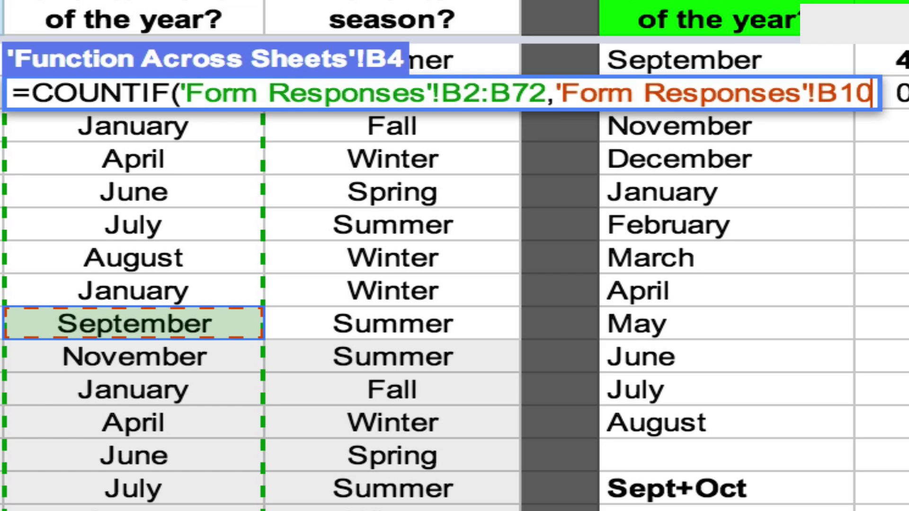
pyautogui.write(')')
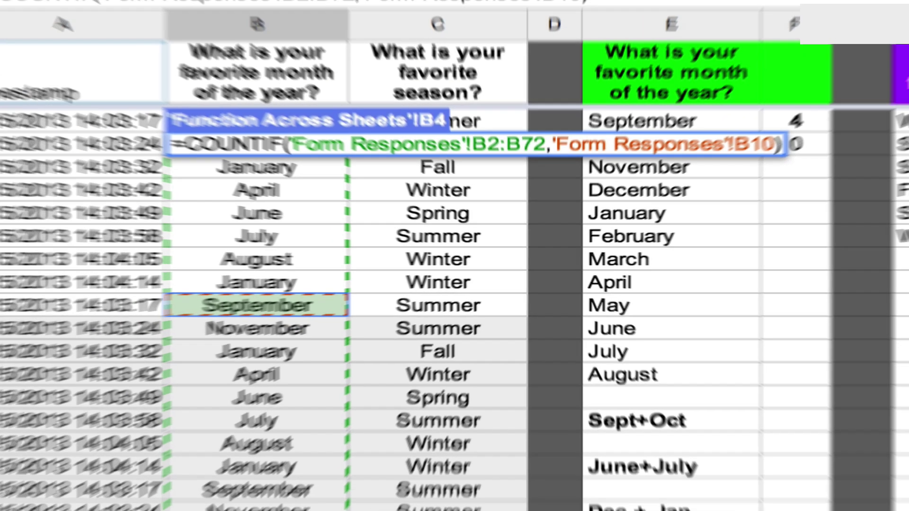
pyautogui.press('Return')
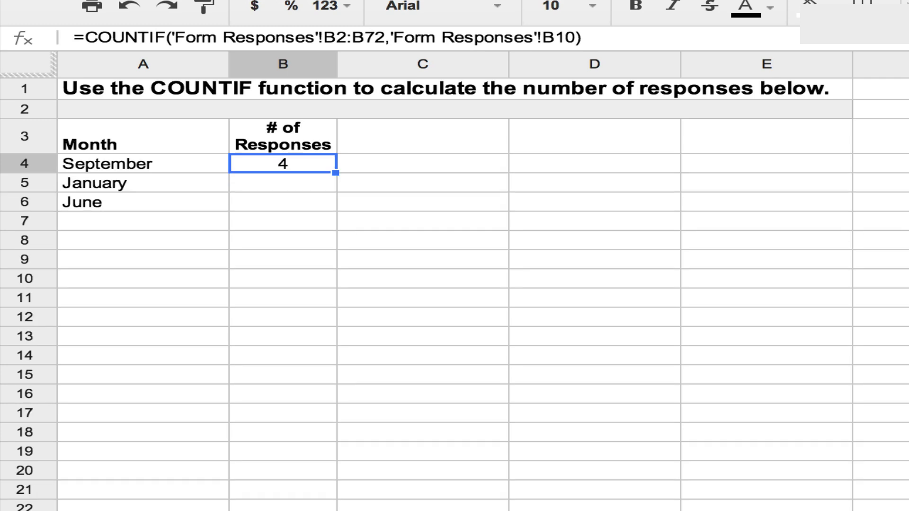
# - Review the formula in B4 and look through the Seasons, Month and Form Responses sheets, ending on Function Across Sheets
pyautogui.click(299, 182)
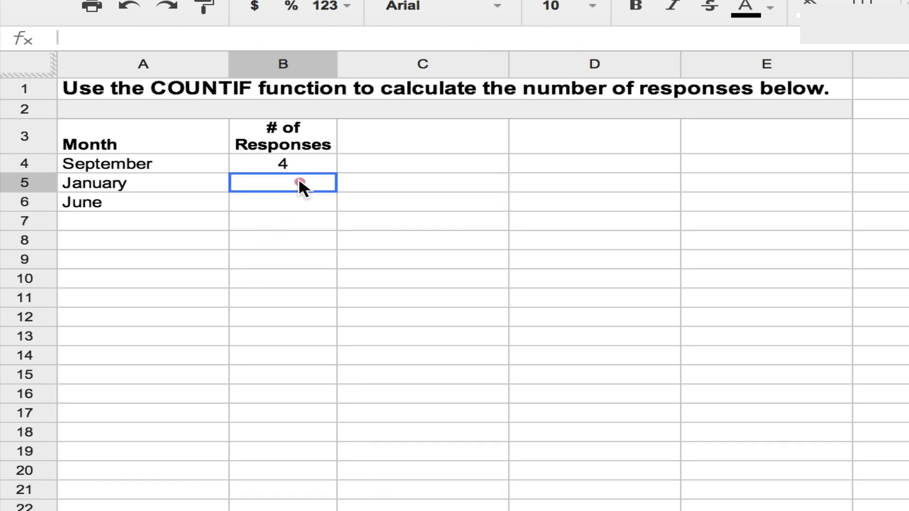
pyautogui.click(303, 164)
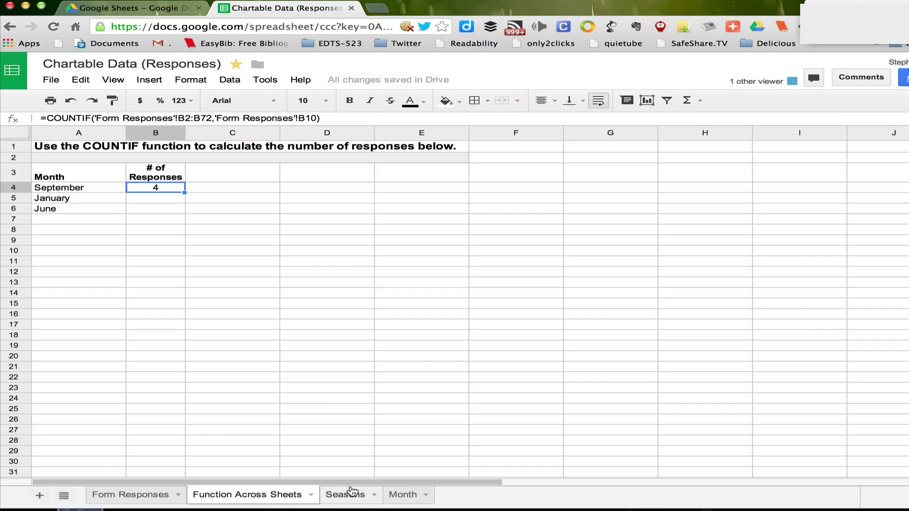
pyautogui.click(373, 495)
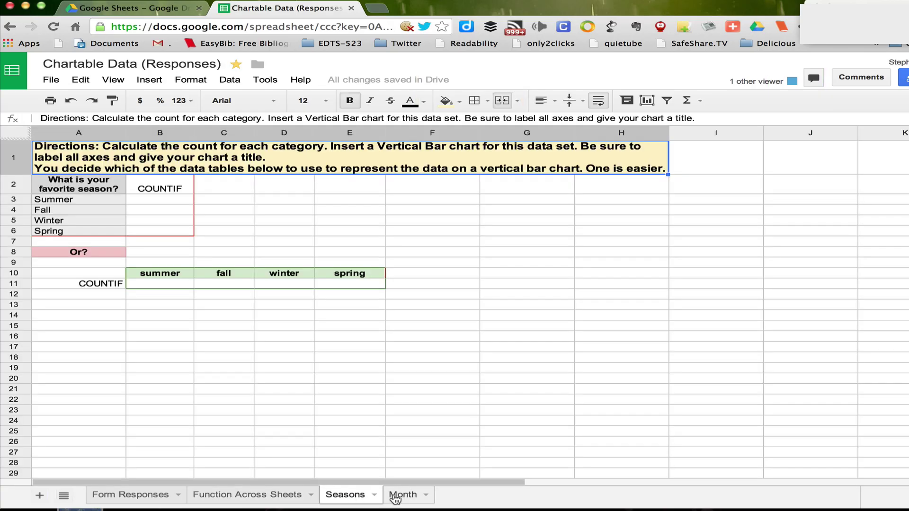
pyautogui.click(392, 494)
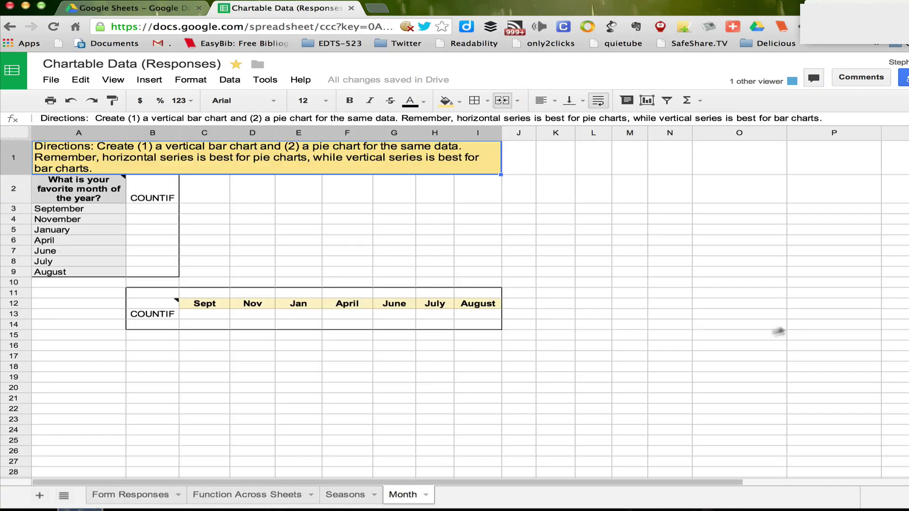
pyautogui.click(144, 496)
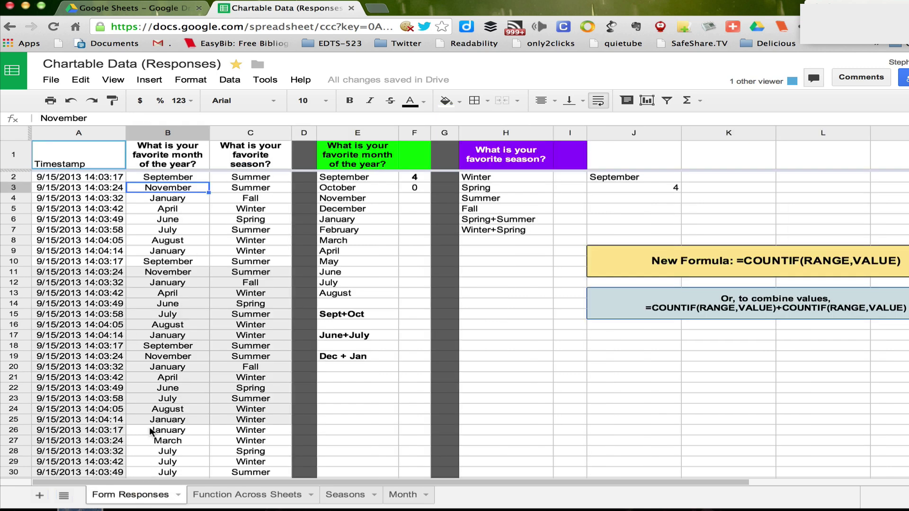
pyautogui.click(276, 497)
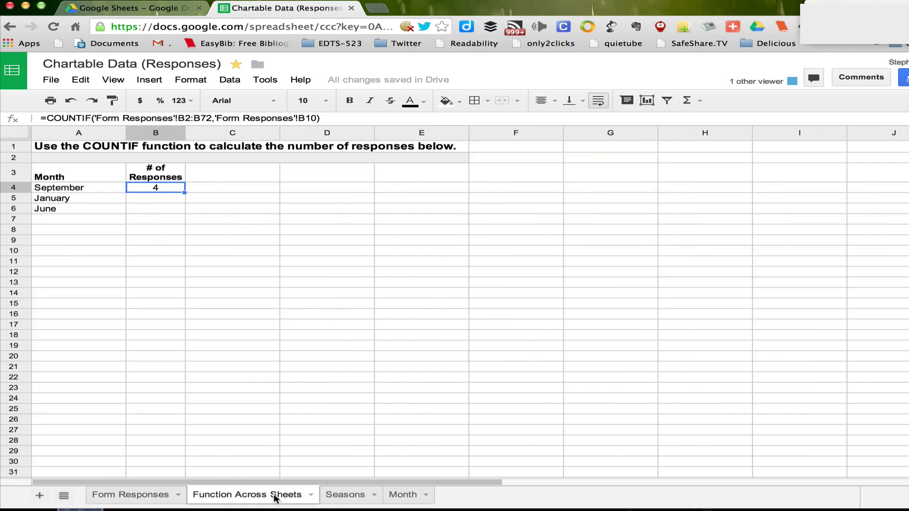